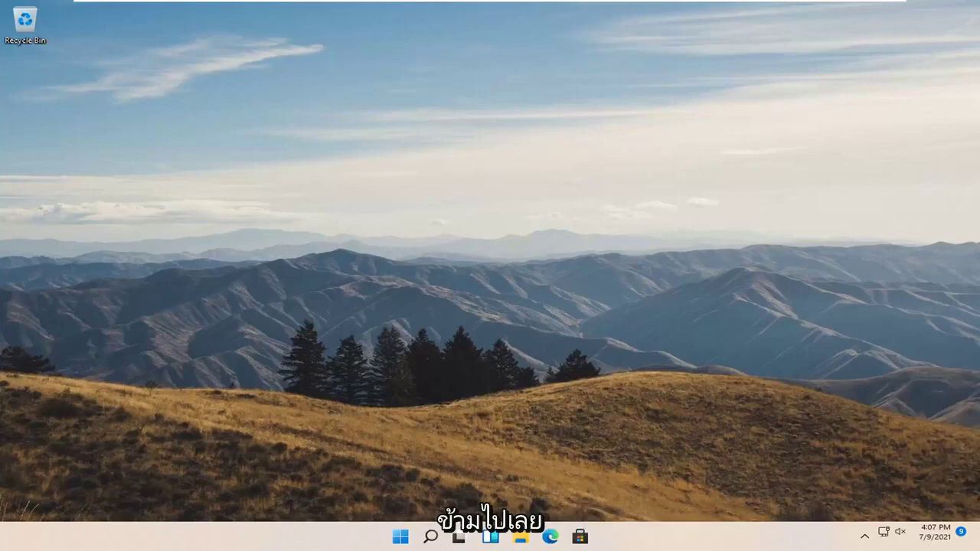
# Step: Search Windows for 'group policy' and launch the Edit group policy result
pyautogui.click(431, 535)
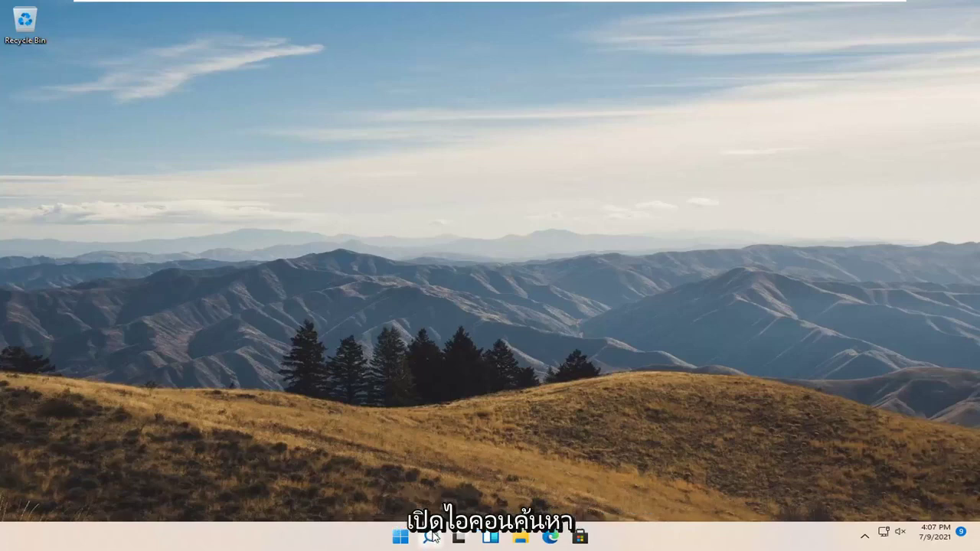
pyautogui.write('group policy')
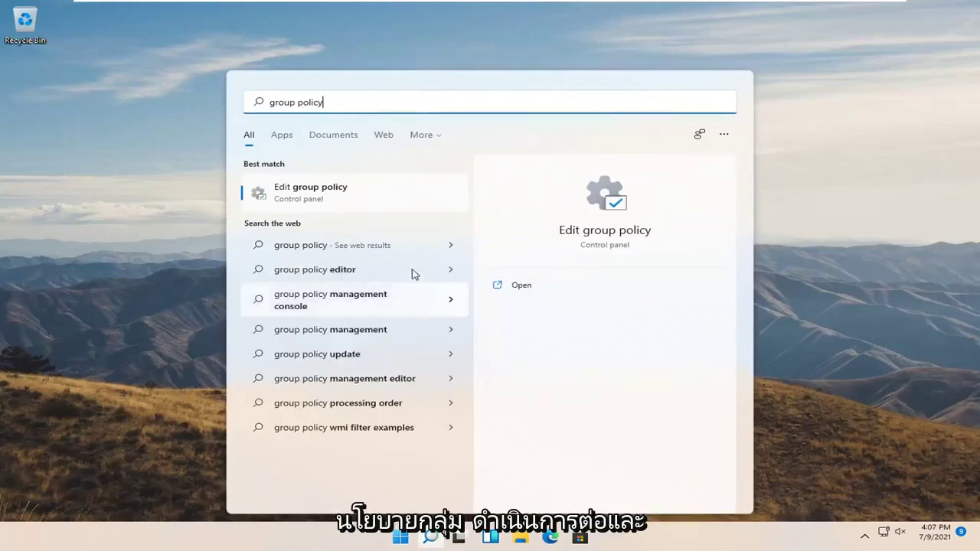
pyautogui.click(282, 192)
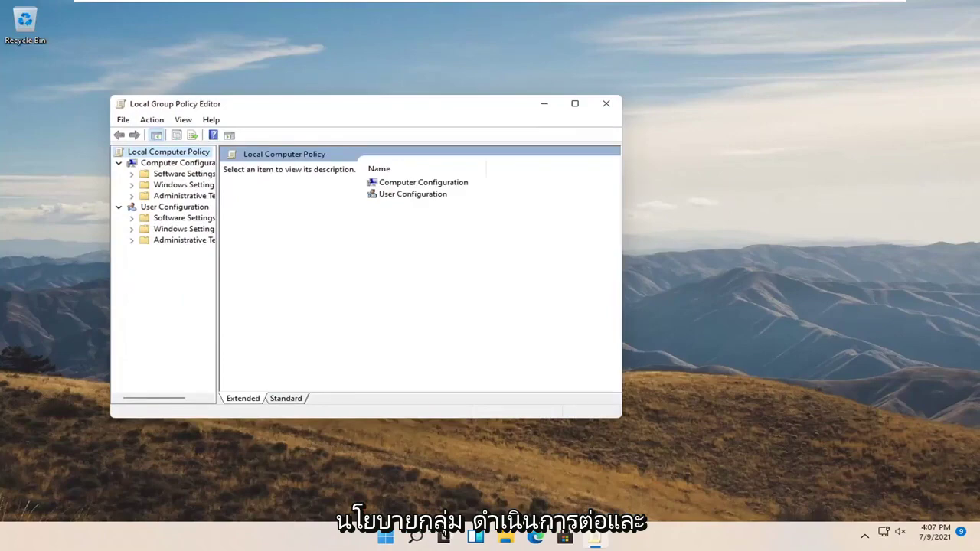
# Step: Maximize the editor, widen the tree, and navigate to BitLocker Drive Encryption > Operating System Drives
pyautogui.click(574, 103)
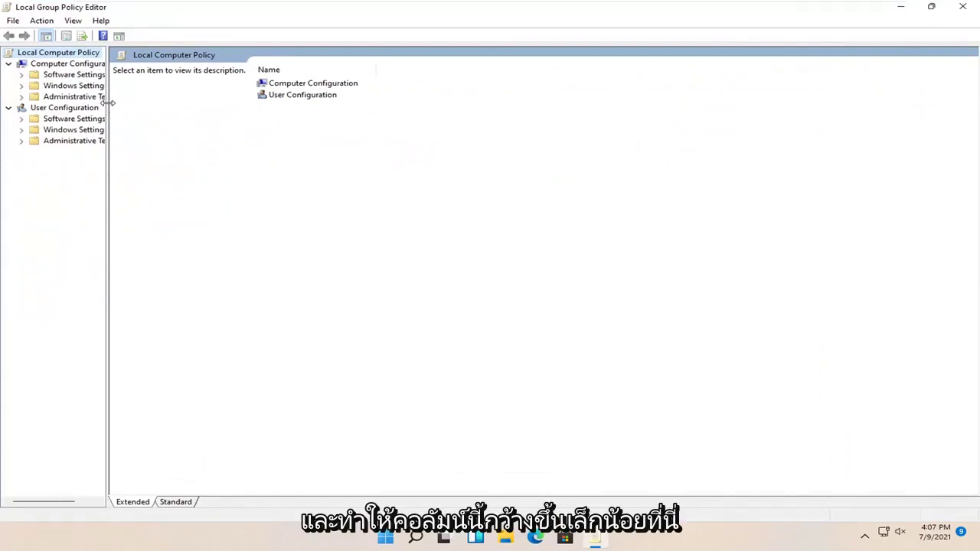
pyautogui.moveTo(107, 101); pyautogui.dragTo(186, 103)
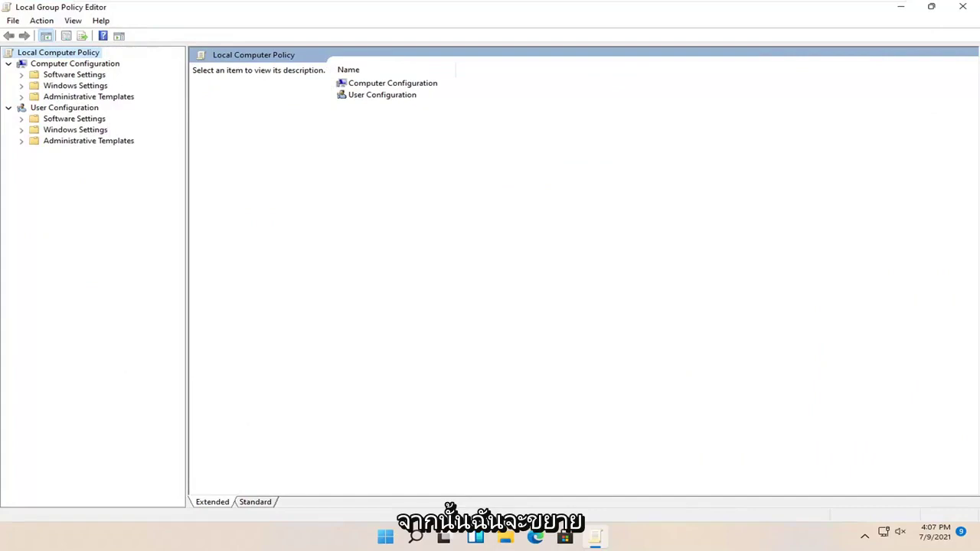
pyautogui.click(80, 97)
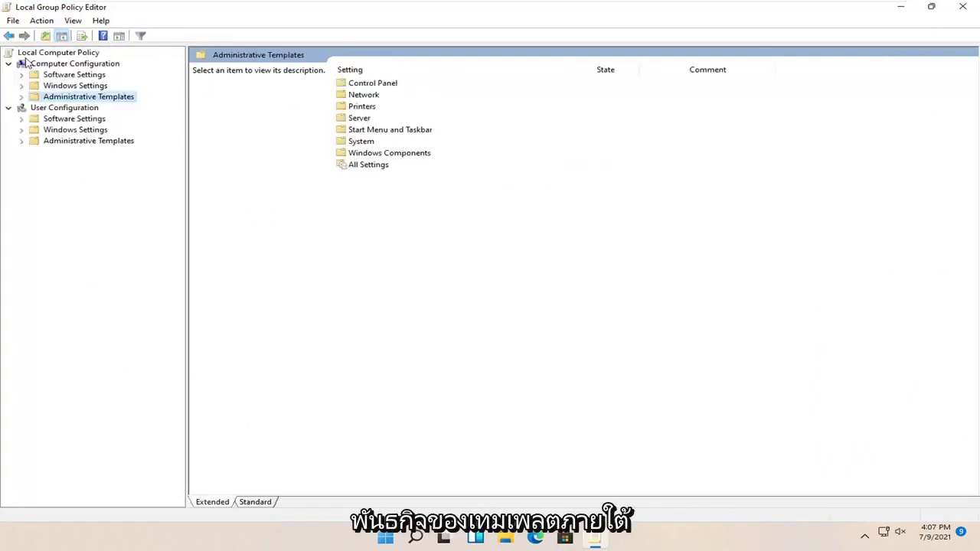
pyautogui.doubleClick(75, 98)
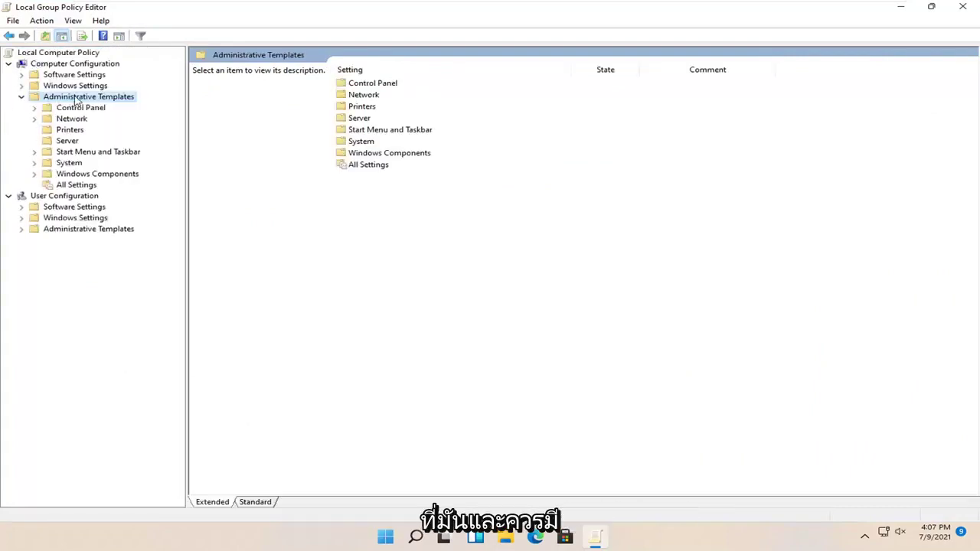
pyautogui.doubleClick(76, 174)
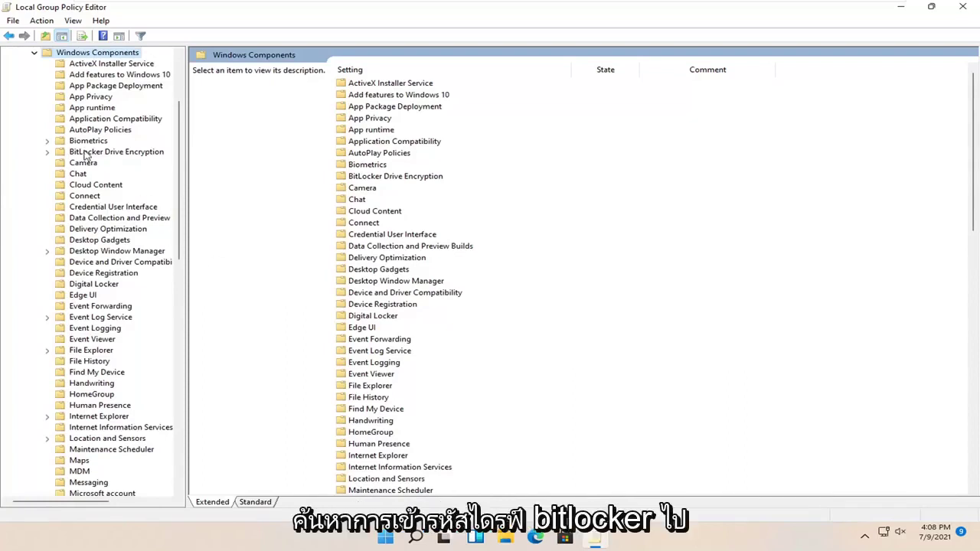
pyautogui.doubleClick(87, 153)
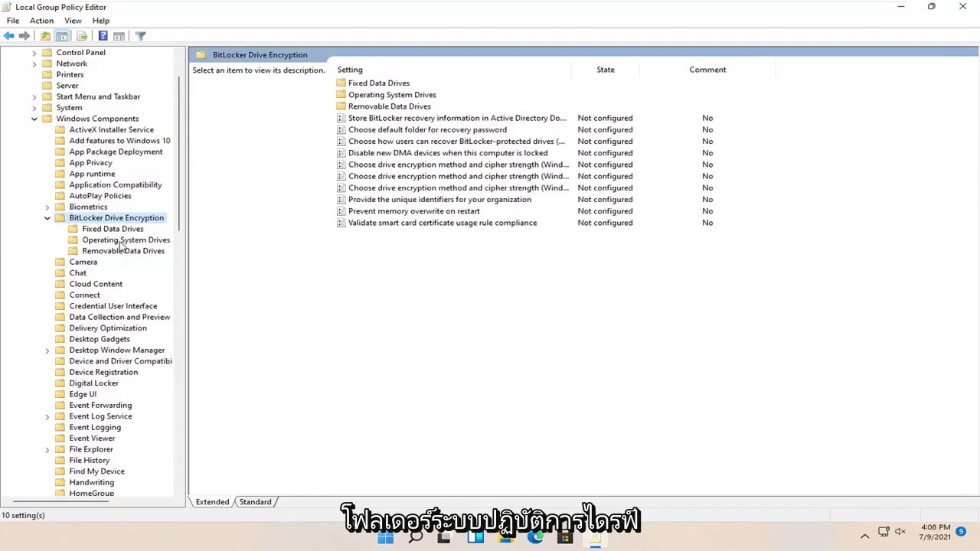
pyautogui.click(119, 242)
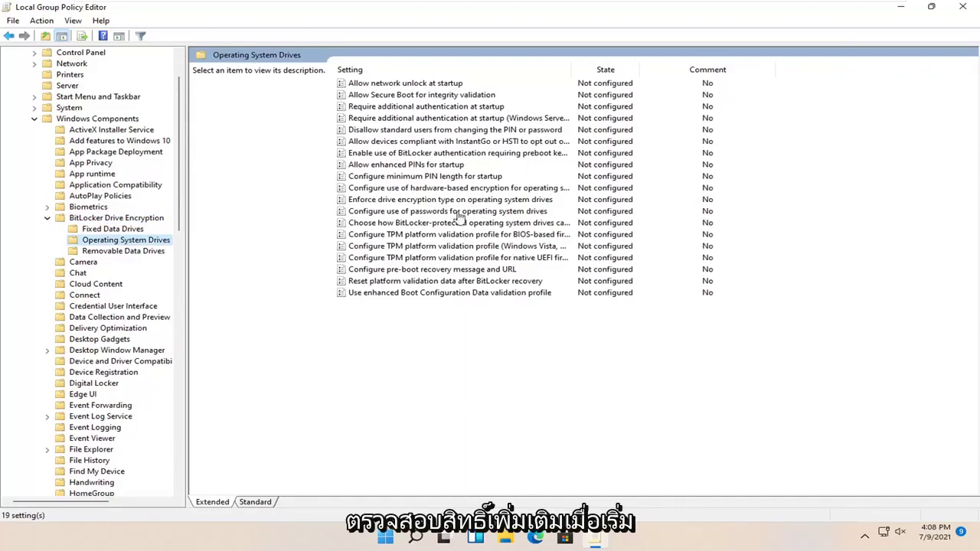
# Step: Open the Require additional authentication at startup policy and review its options
pyautogui.doubleClick(439, 107)
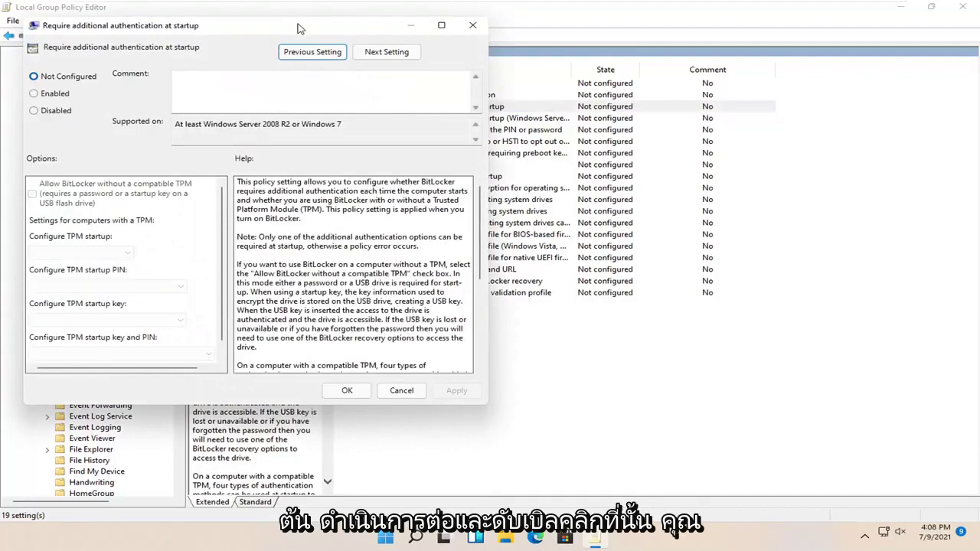
pyautogui.moveTo(302, 28); pyautogui.dragTo(558, 73)
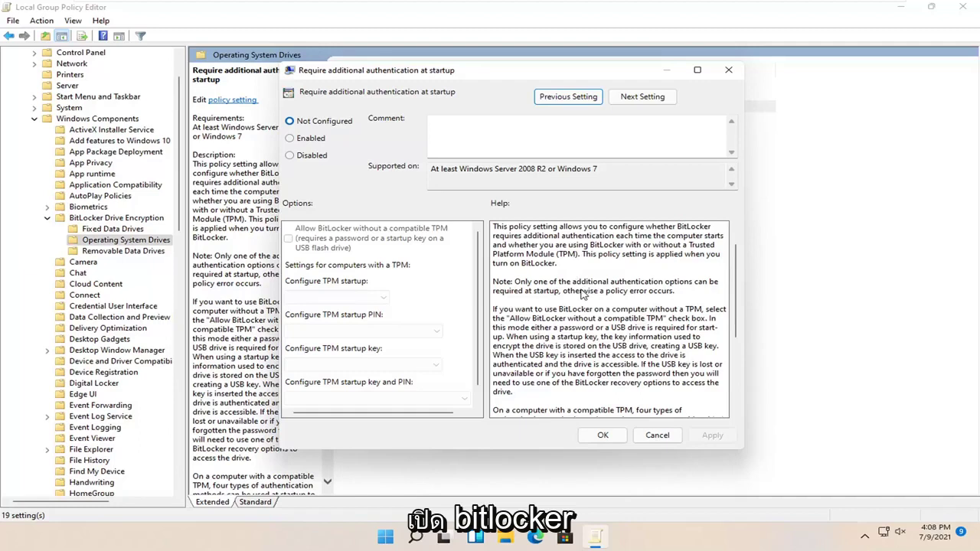
pyautogui.scroll(-1, 579, 291)
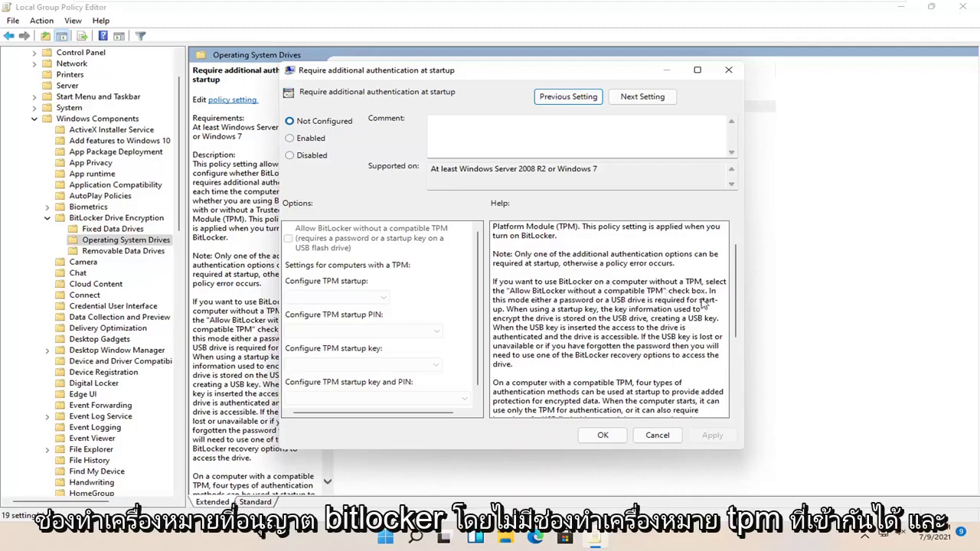
pyautogui.scroll(-5, 627, 276)
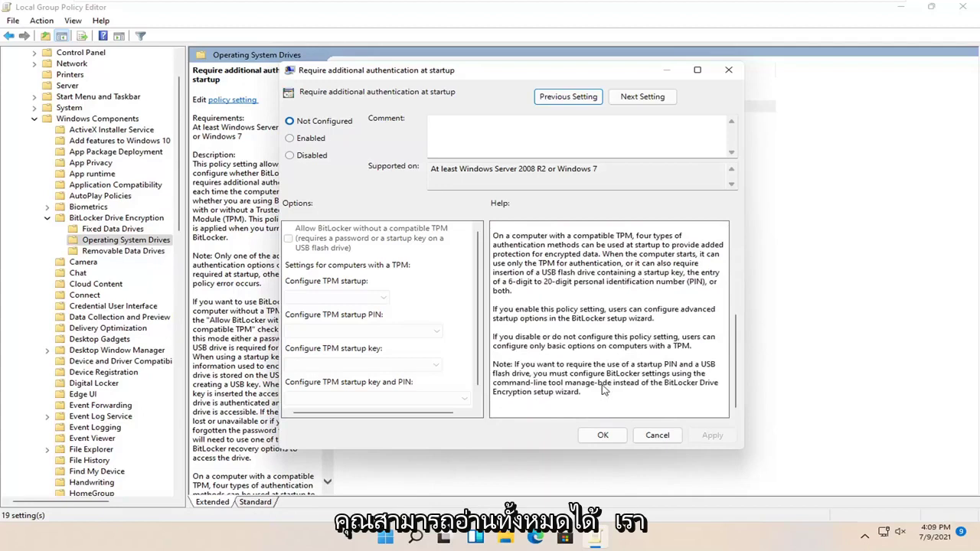
pyautogui.scroll(5, 613, 331)
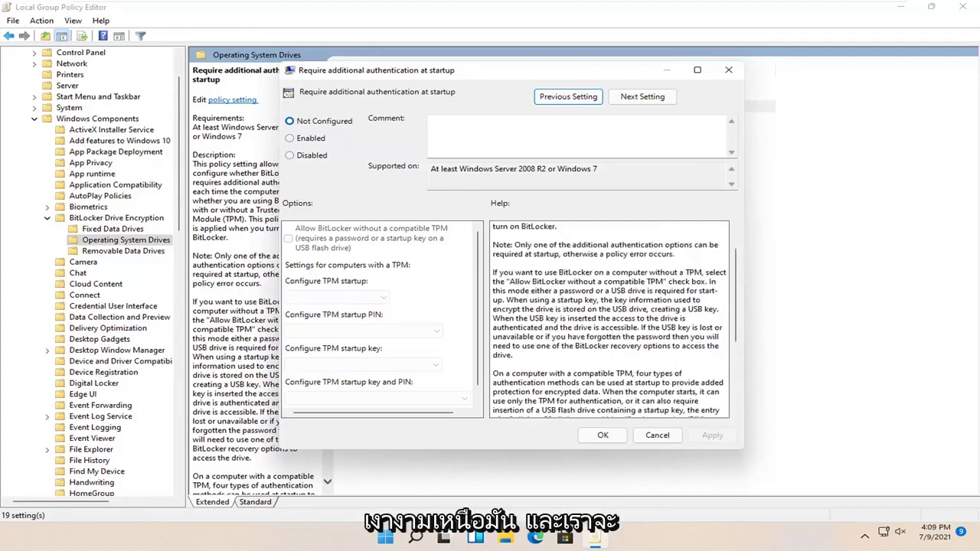
# Step: Enable the policy keeping Allow startup PIN with TPM, apply it, and close the editor
pyautogui.click(310, 139)
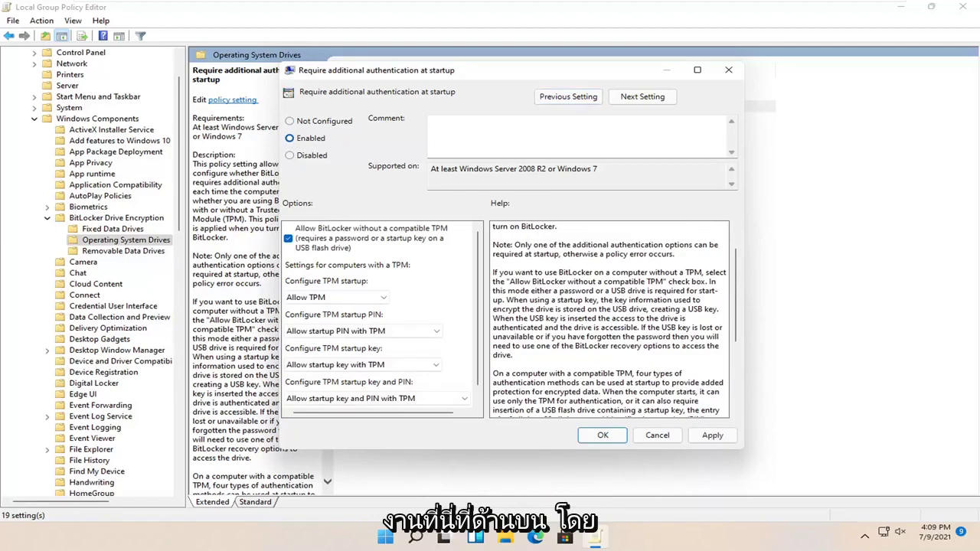
pyautogui.scroll(-1, 468, 303)
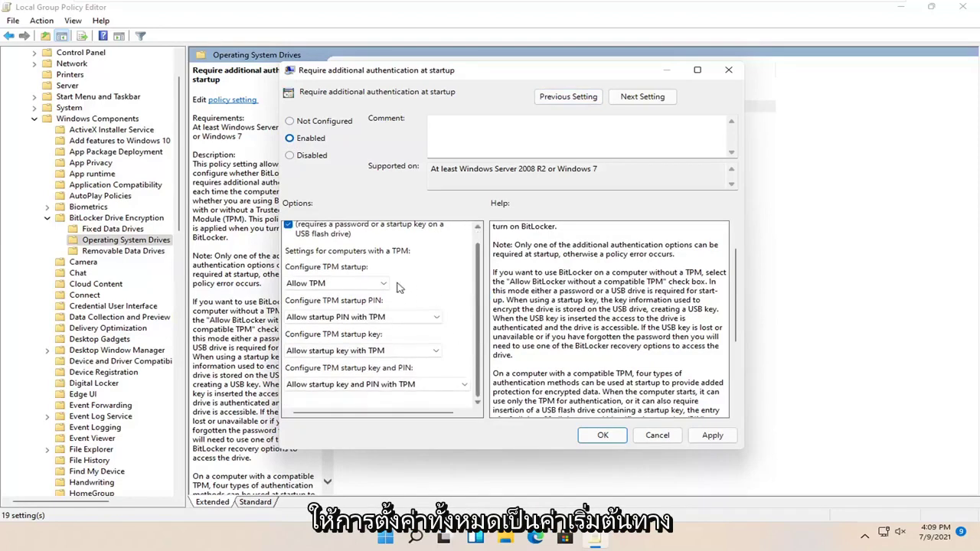
pyautogui.click(405, 315)
pyautogui.click(389, 329)
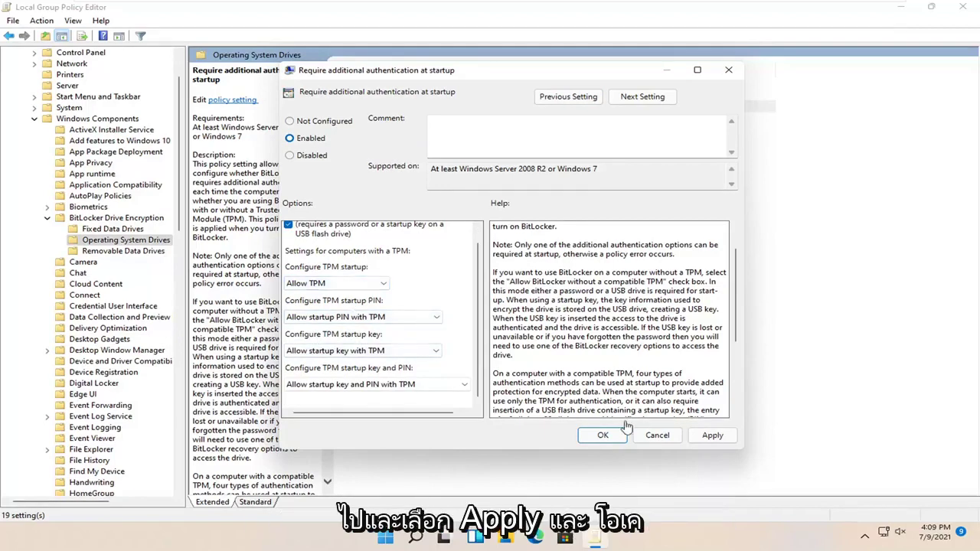
pyautogui.click(711, 434)
pyautogui.click(602, 435)
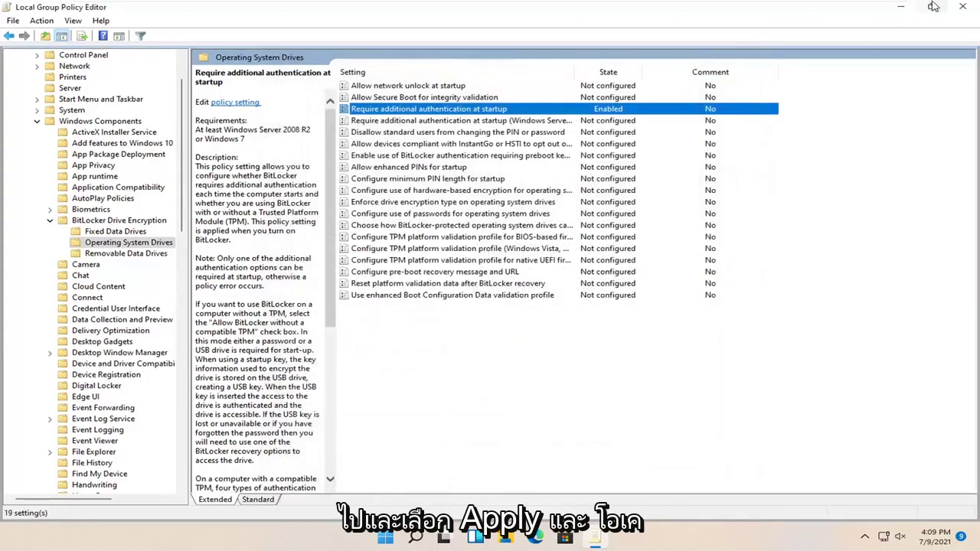
pyautogui.click(962, 6)
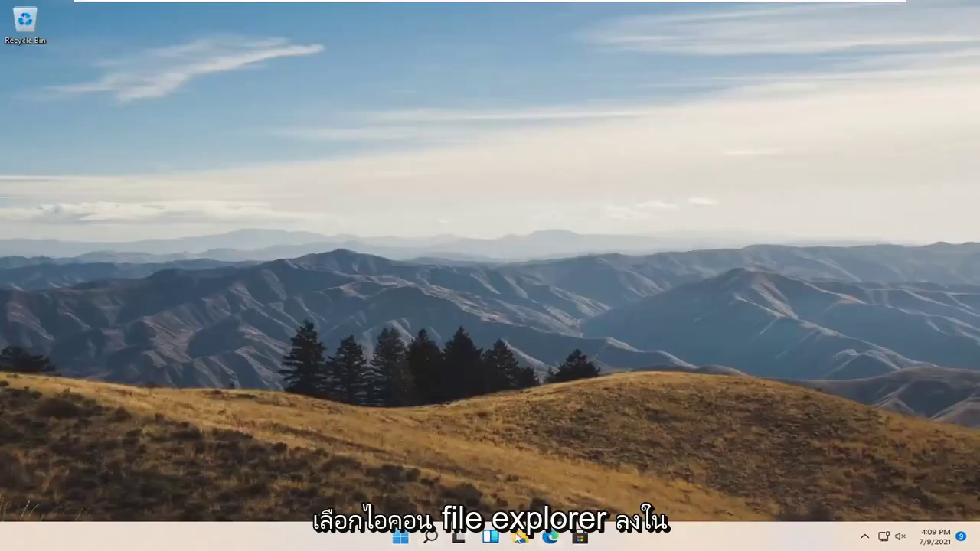
# Step: From File Explorer's This PC, choose Turn on BitLocker for Local Disk (C:)
pyautogui.click(520, 539)
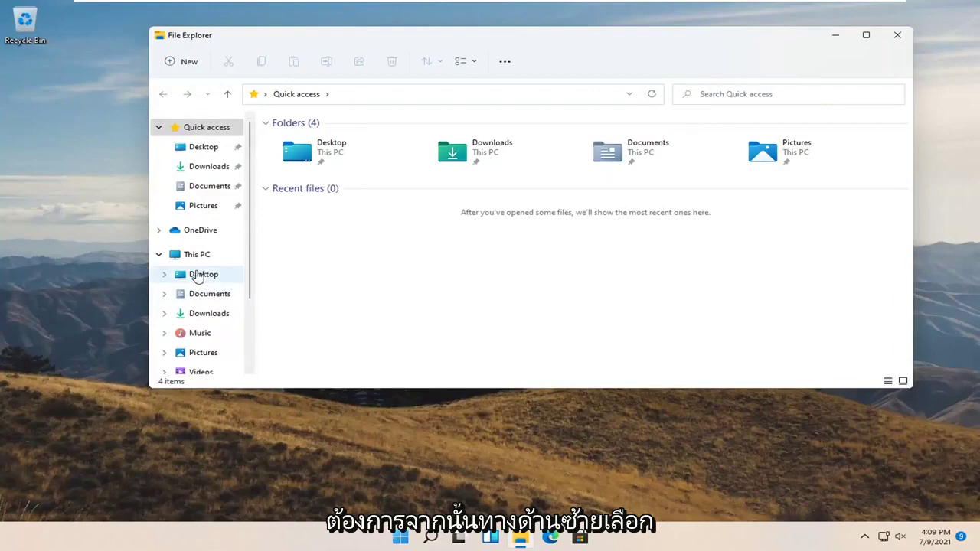
pyautogui.click(188, 260)
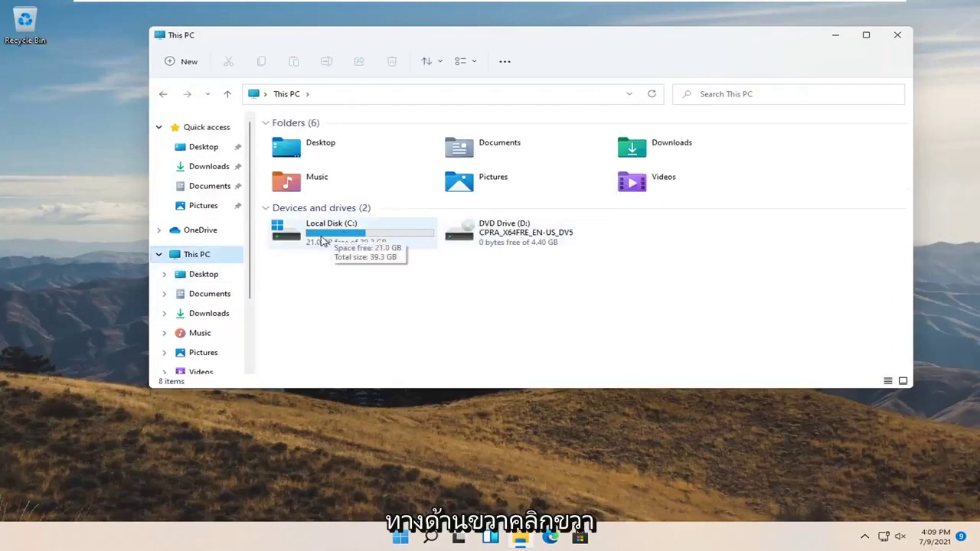
pyautogui.click(329, 239)
pyautogui.rightClick(329, 238)
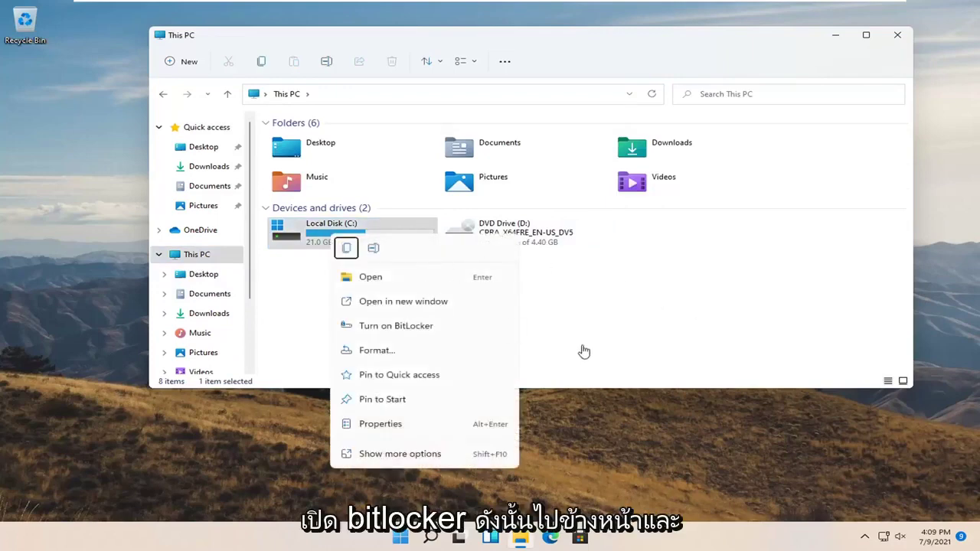
pyautogui.click(409, 329)
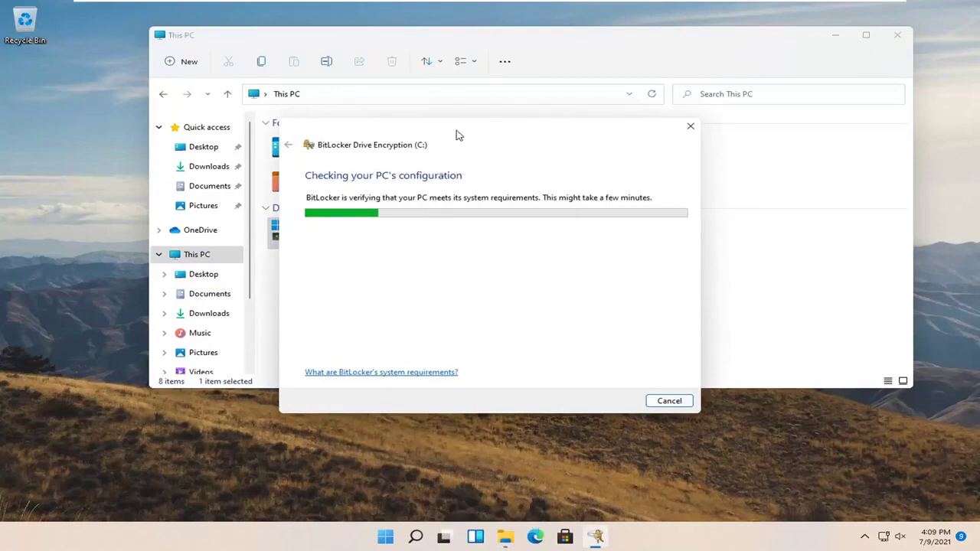
# Step: Choose password unlock for the drive and try a short password, which fails the length check
pyautogui.moveTo(457, 135); pyautogui.dragTo(511, 96)
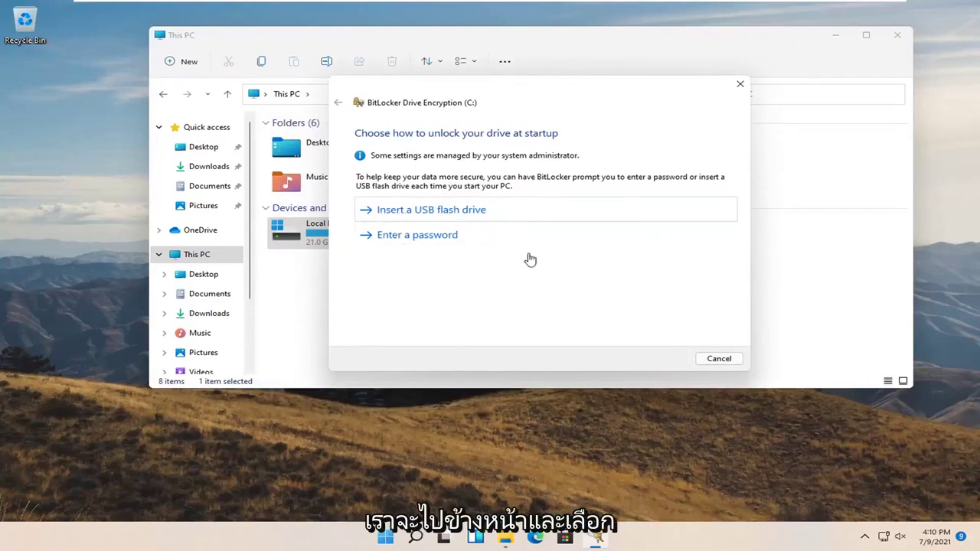
pyautogui.click(442, 237)
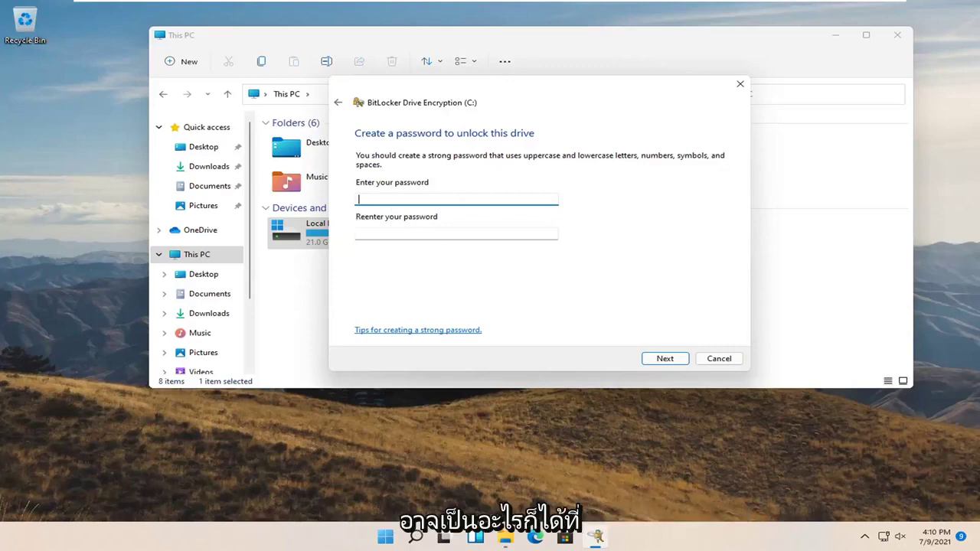
pyautogui.write('1')
pyautogui.press('Tab')
pyautogui.write('123')
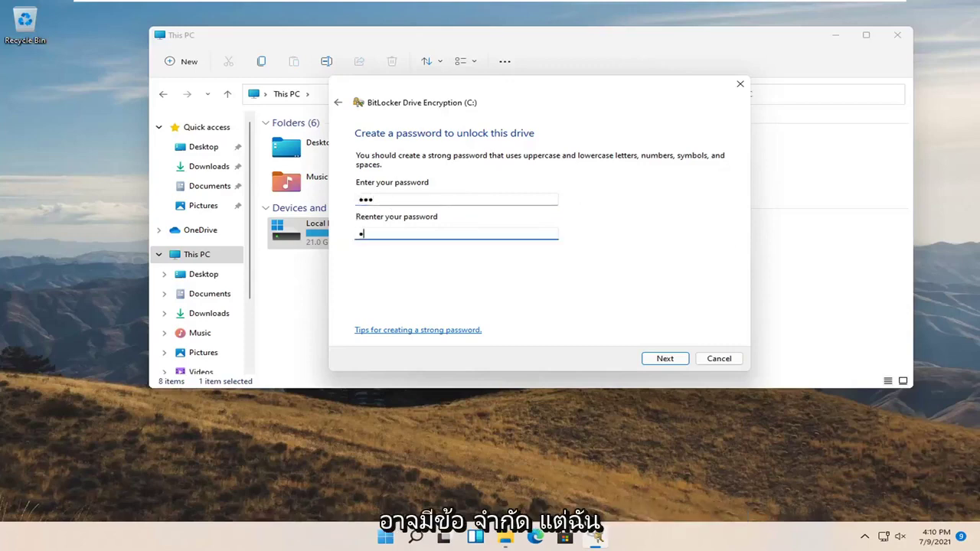
pyautogui.click(669, 365)
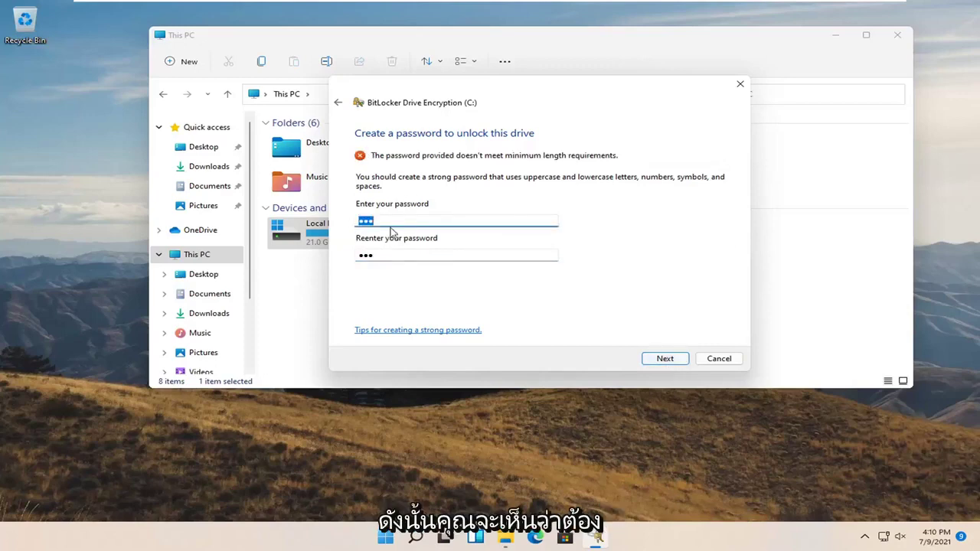
pyautogui.write('123')
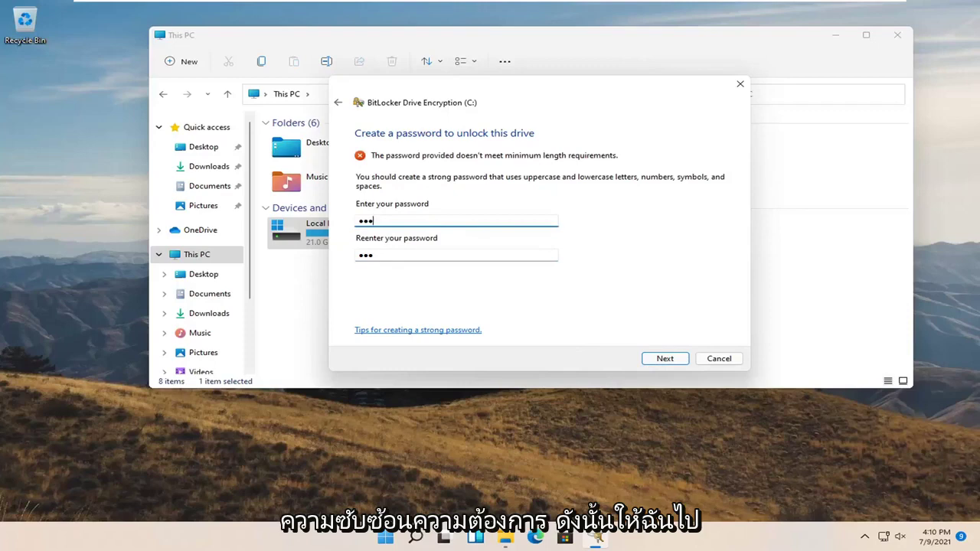
pyautogui.write('4')
pyautogui.press('Tab')
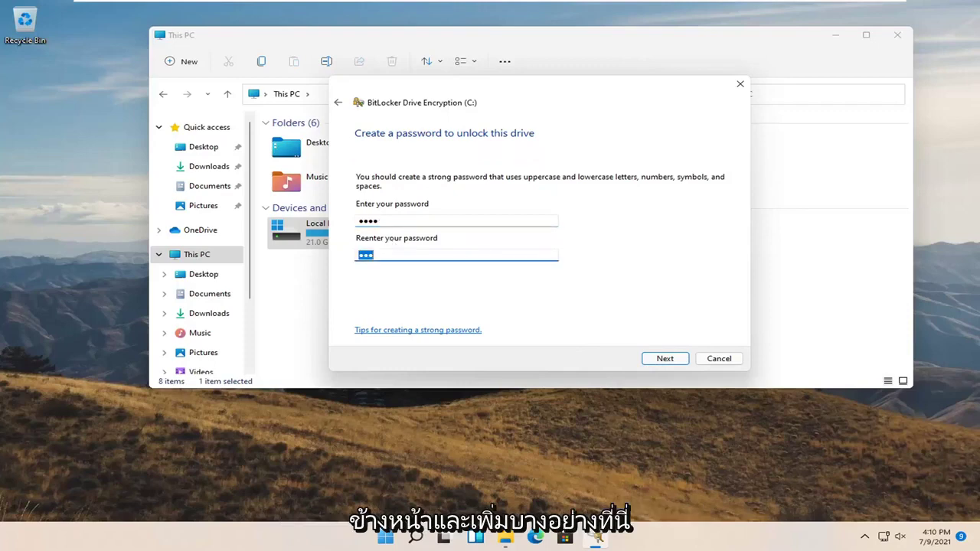
pyautogui.write('1234')
pyautogui.click(659, 361)
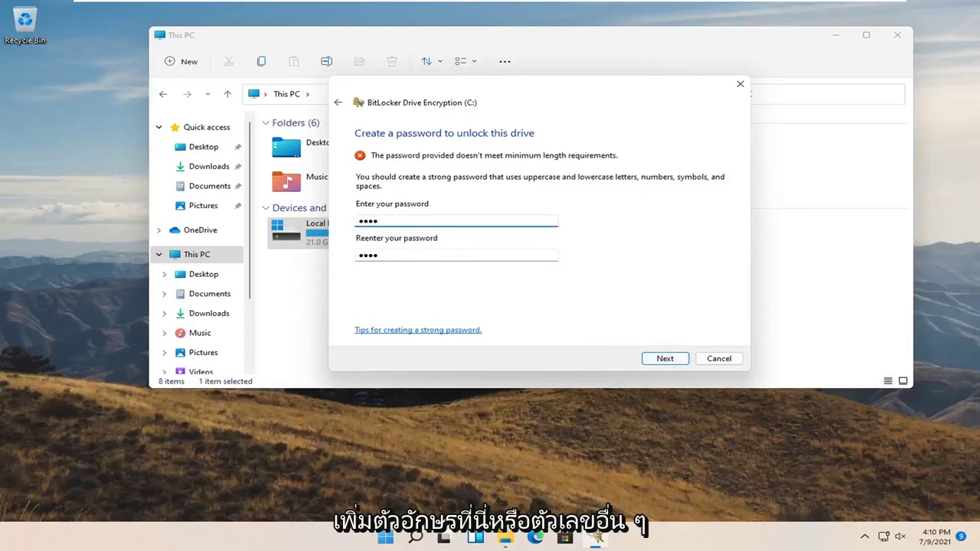
# Step: Replace both password entries with a longer password and continue
pyautogui.hotkey('ctrl', 'a')
pyautogui.write('123')
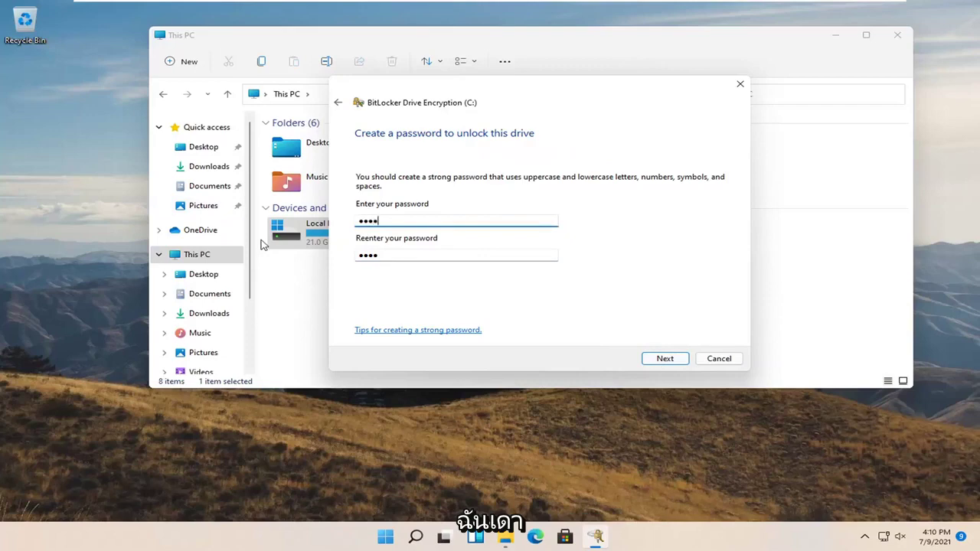
pyautogui.write('4567890')
pyautogui.click(372, 259)
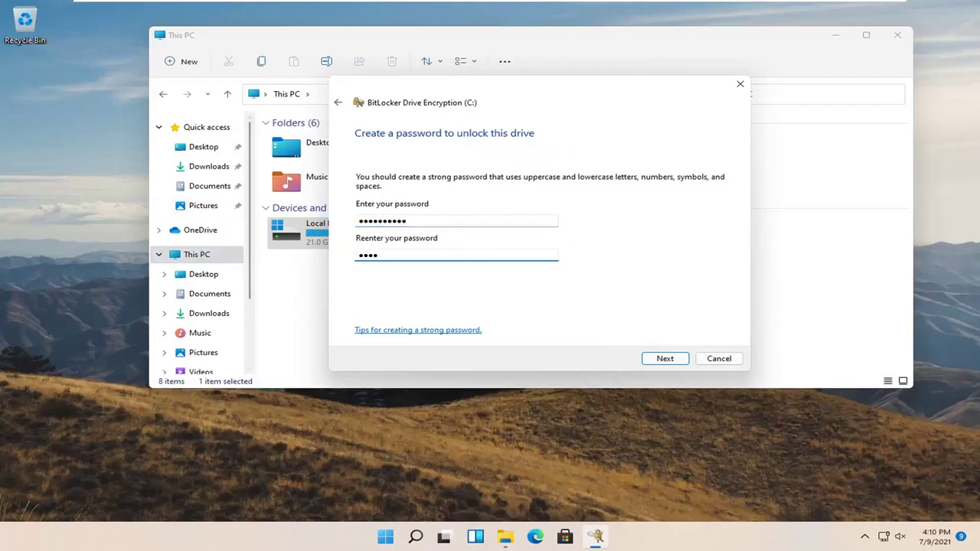
pyautogui.hotkey('ctrl', 'a')
pyautogui.write('12')
pyautogui.click(662, 360)
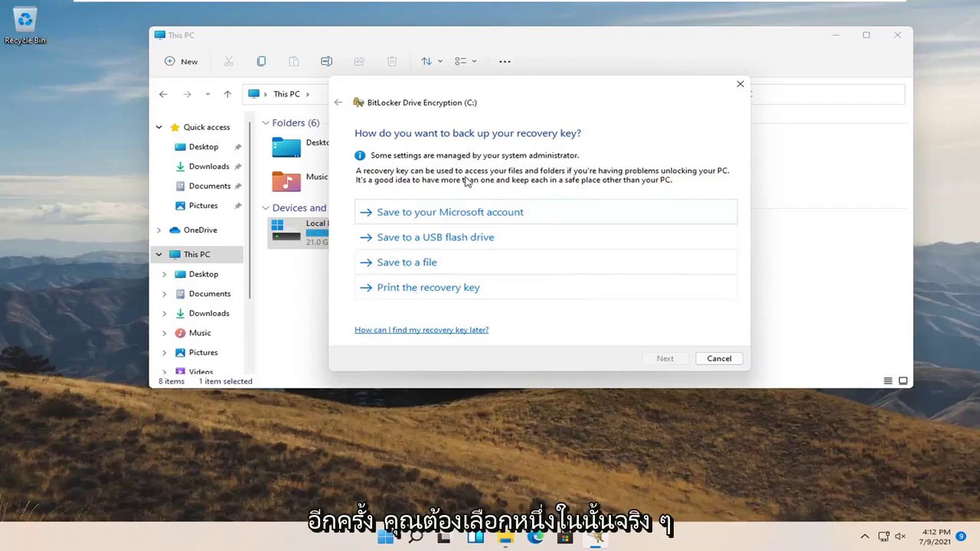
# Step: Print the recovery key via Microsoft Print to PDF as '1' on the Desktop, then open 1.pdf
pyautogui.click(438, 289)
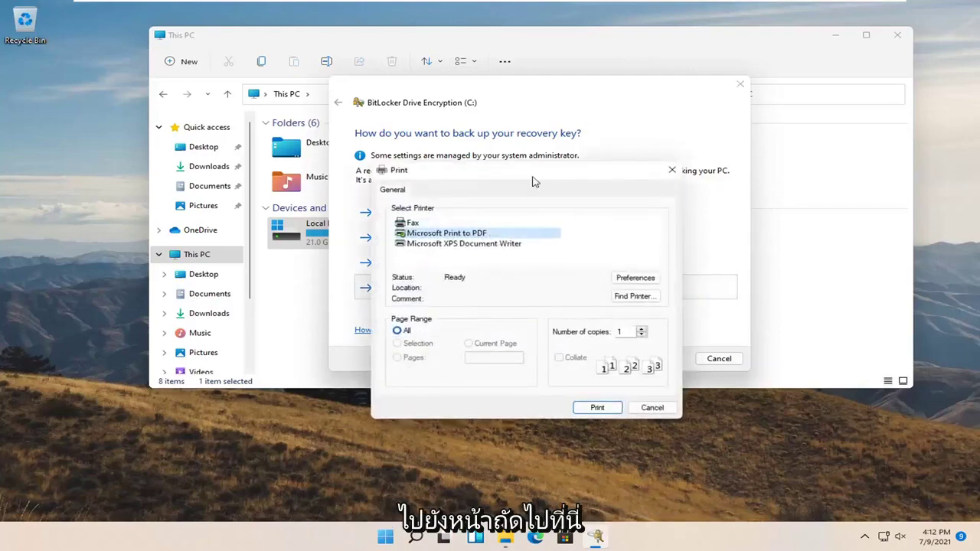
pyautogui.moveTo(534, 175); pyautogui.dragTo(493, 148)
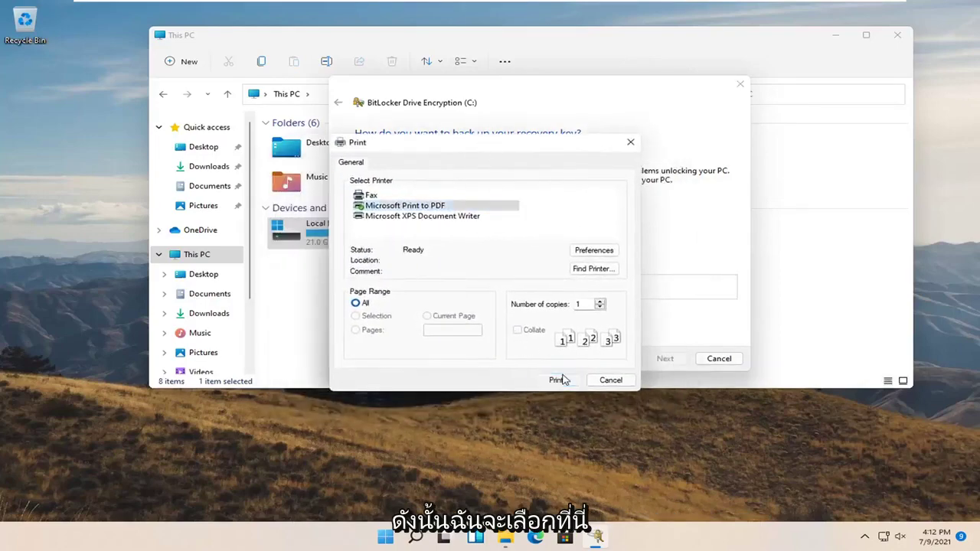
pyautogui.click(558, 380)
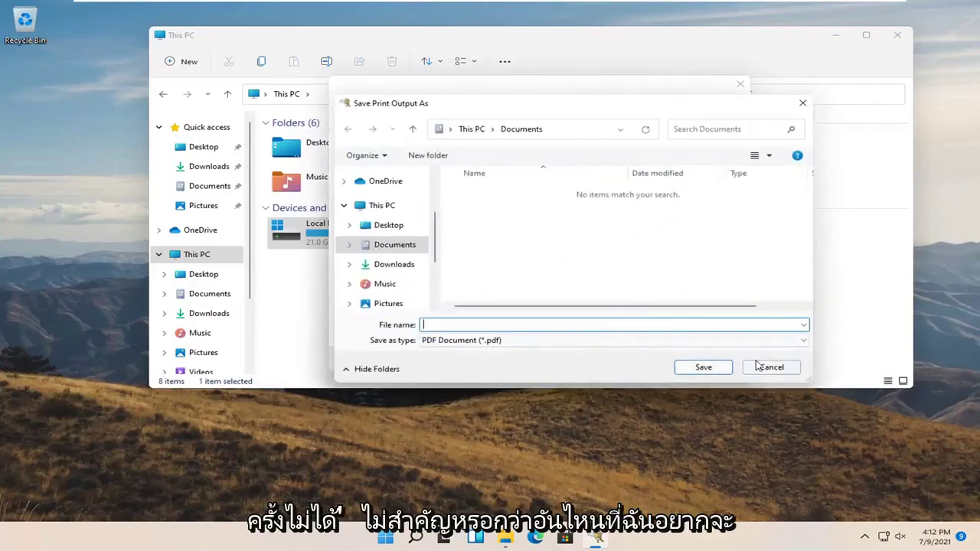
pyautogui.write('1')
pyautogui.click(386, 225)
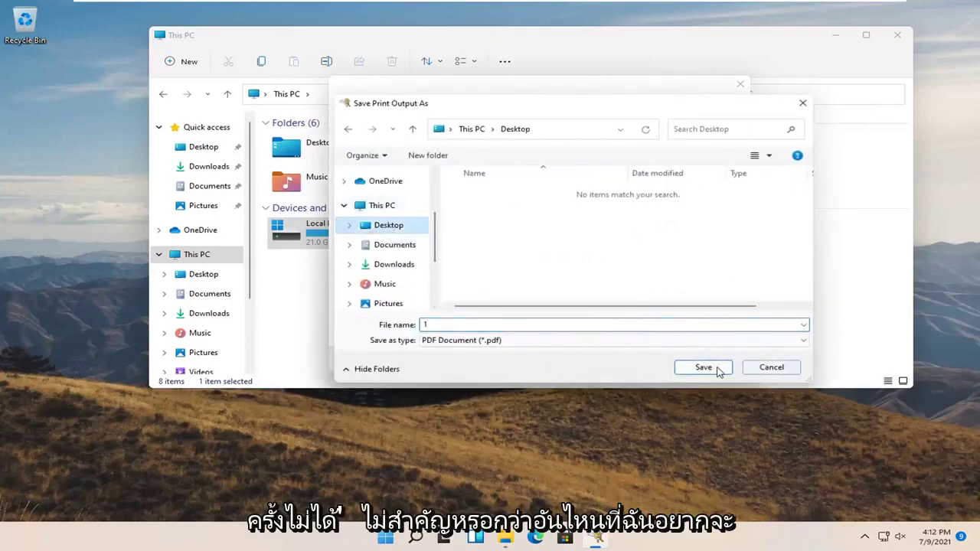
pyautogui.click(703, 367)
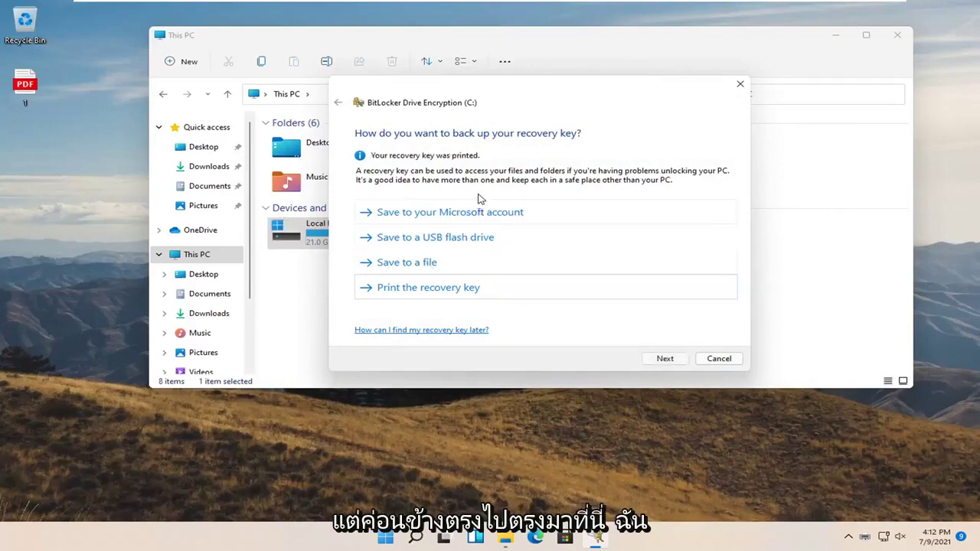
pyautogui.click(6, 97)
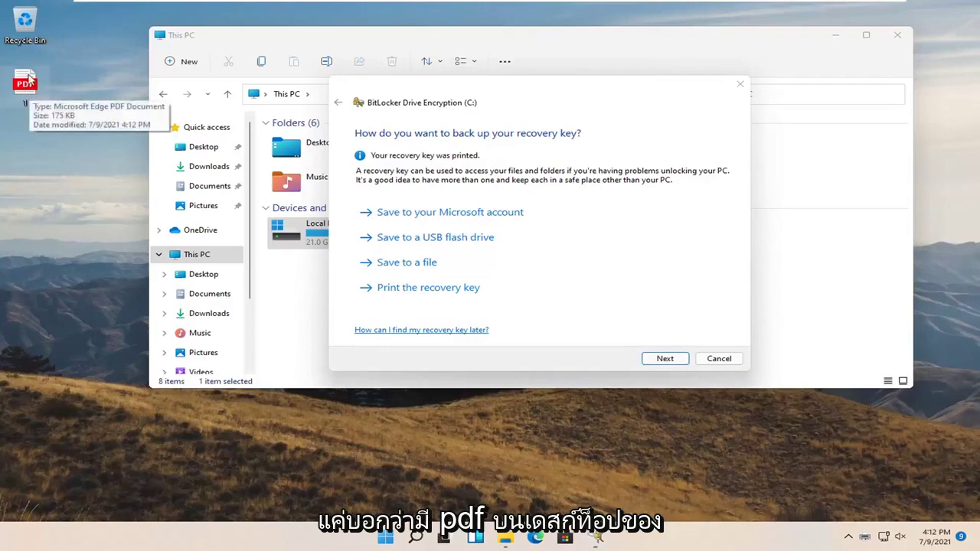
pyautogui.doubleClick(31, 86)
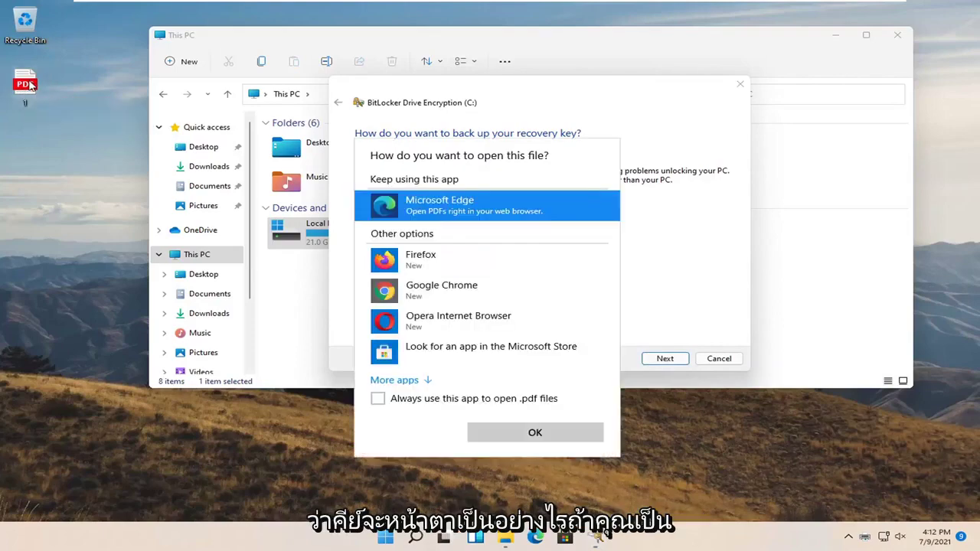
# Step: Open 1.pdf in Microsoft Edge, scroll through the recovery key, and move the window aside
pyautogui.click(488, 431)
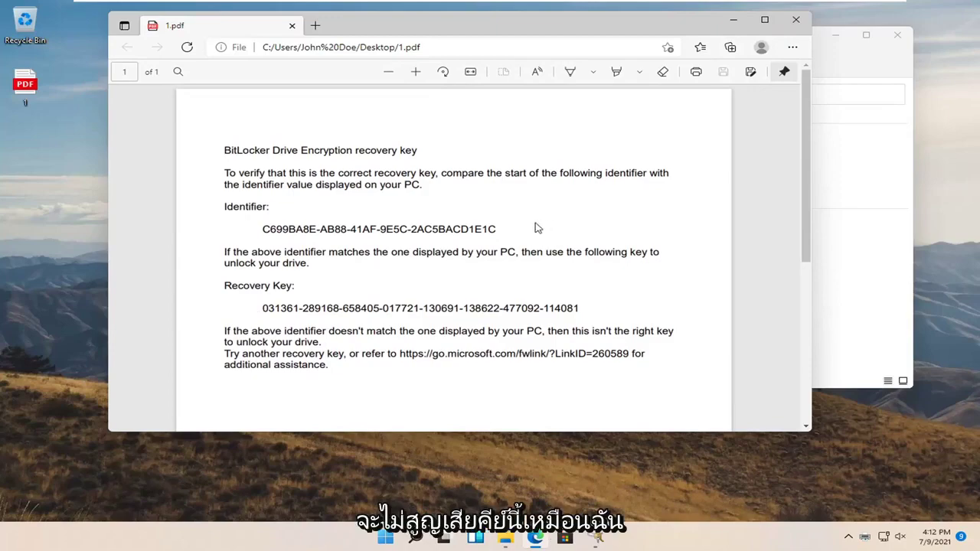
pyautogui.scroll(-3, 528, 230)
pyautogui.scroll(3, 523, 237)
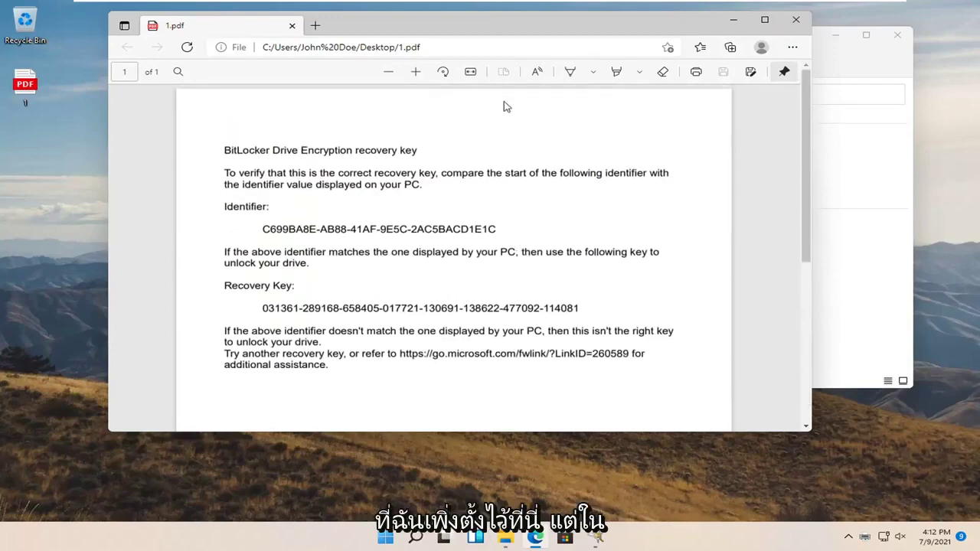
pyautogui.moveTo(506, 35); pyautogui.dragTo(565, 66)
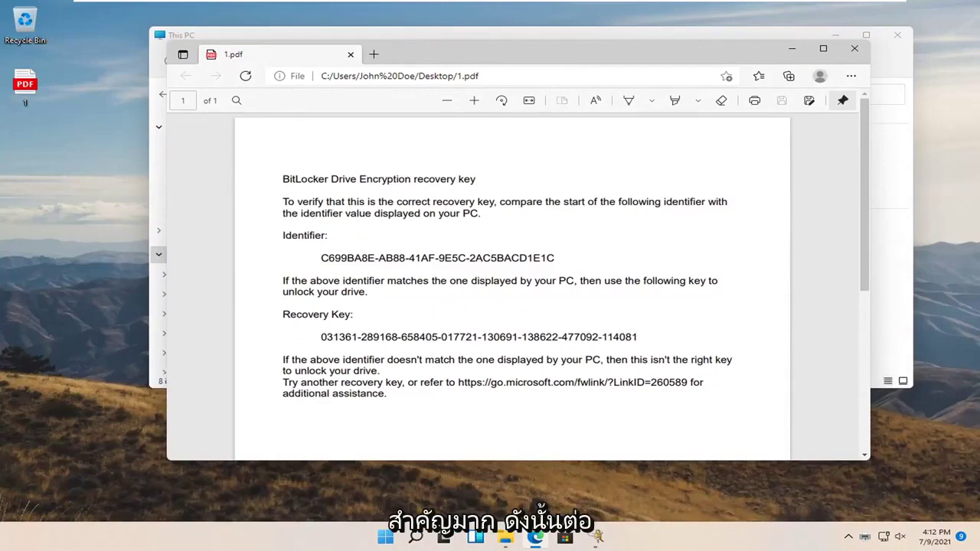
# Step: Close the PDF and continue, keeping Encrypt used disk space only and New encryption mode
pyautogui.click(854, 49)
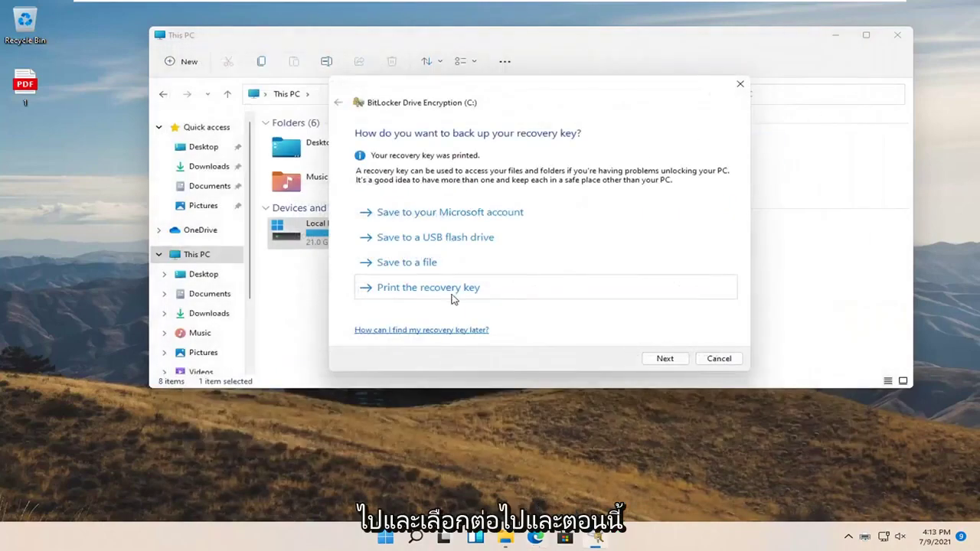
pyautogui.click(665, 359)
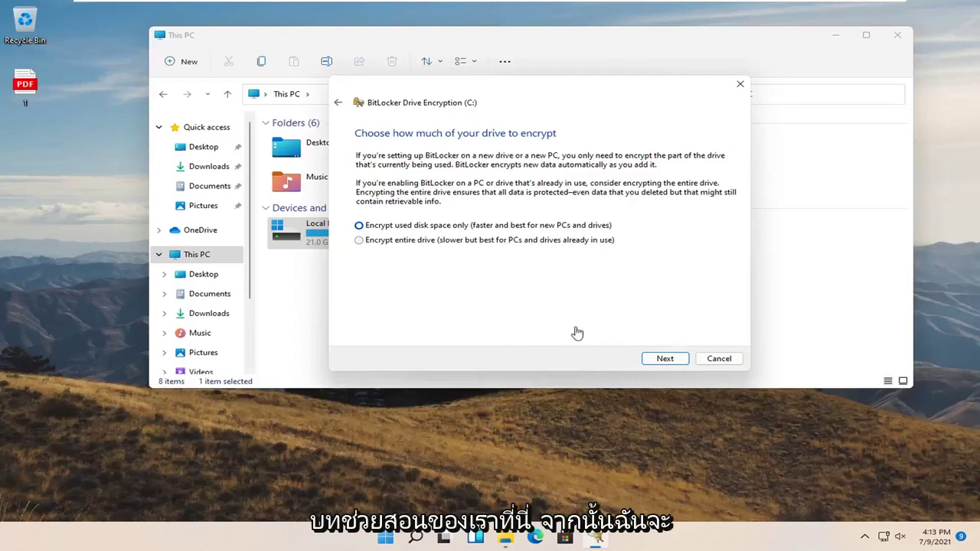
pyautogui.click(663, 363)
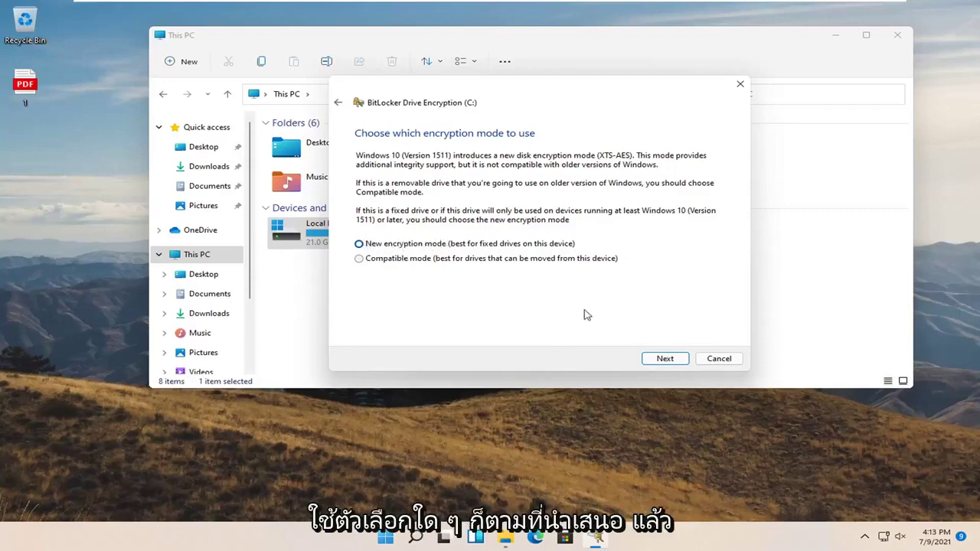
pyautogui.click(648, 358)
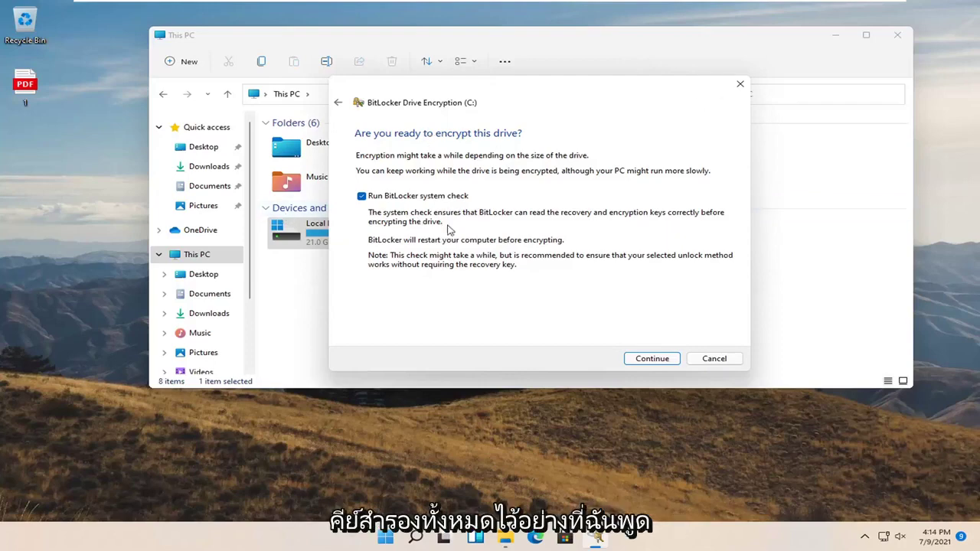
# Step: Start the encryption, close This PC, and restart Windows from the Start button's menu
pyautogui.click(656, 364)
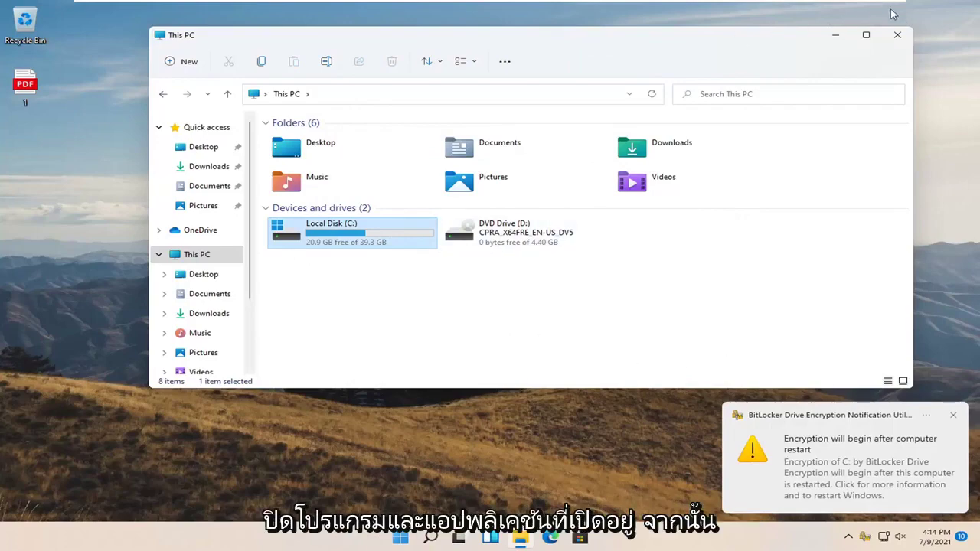
pyautogui.click(897, 34)
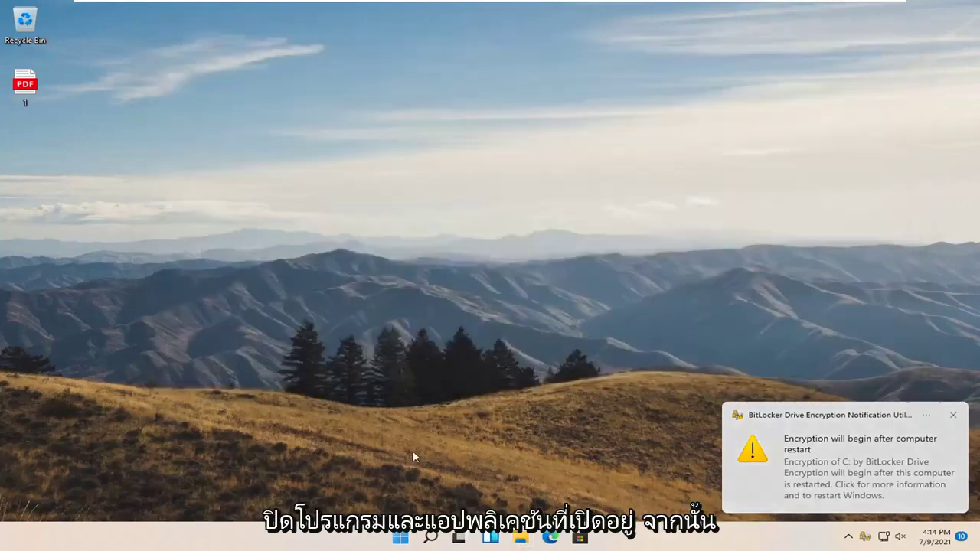
pyautogui.rightClick(400, 537)
pyautogui.moveTo(462, 490)
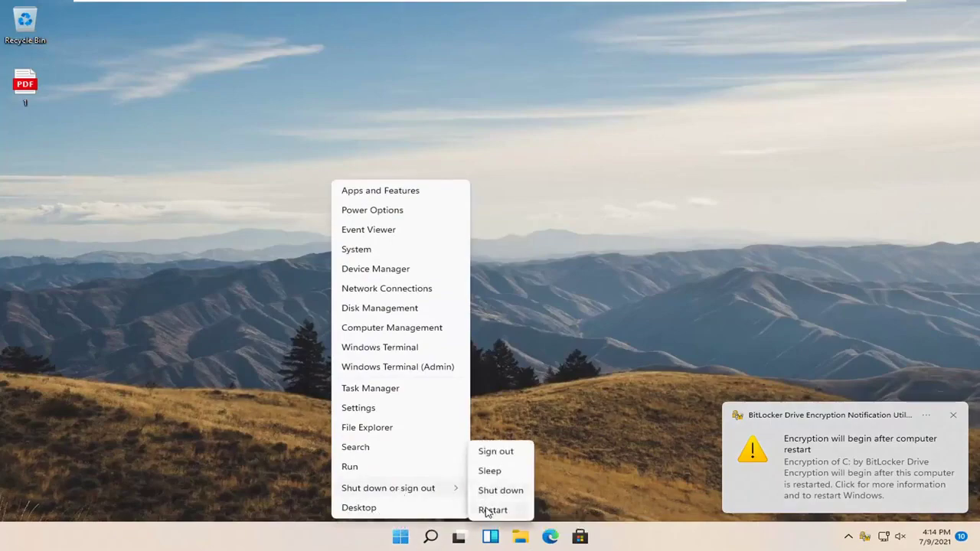
pyautogui.click(489, 510)
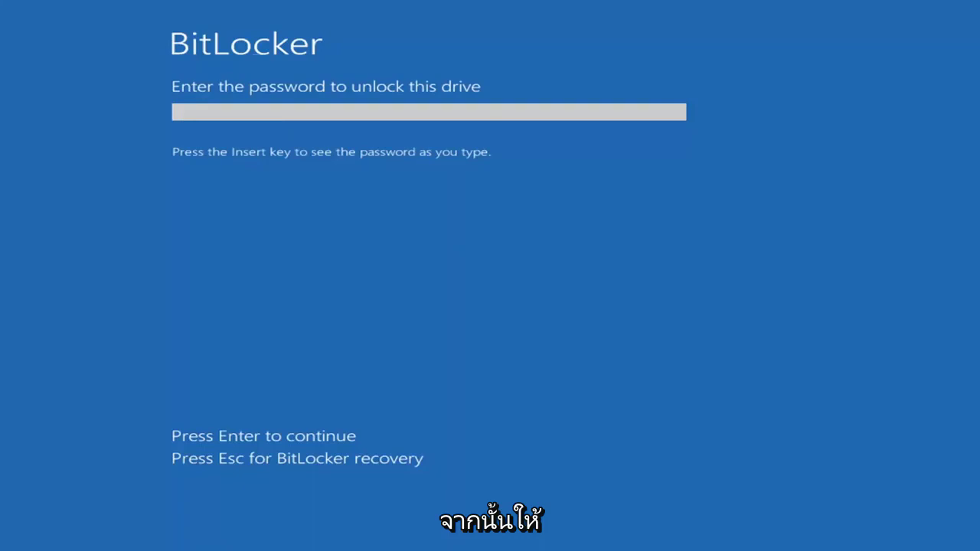
# Step: Type the BitLocker unlock password at the pre-boot prompt
pyautogui.write('*')
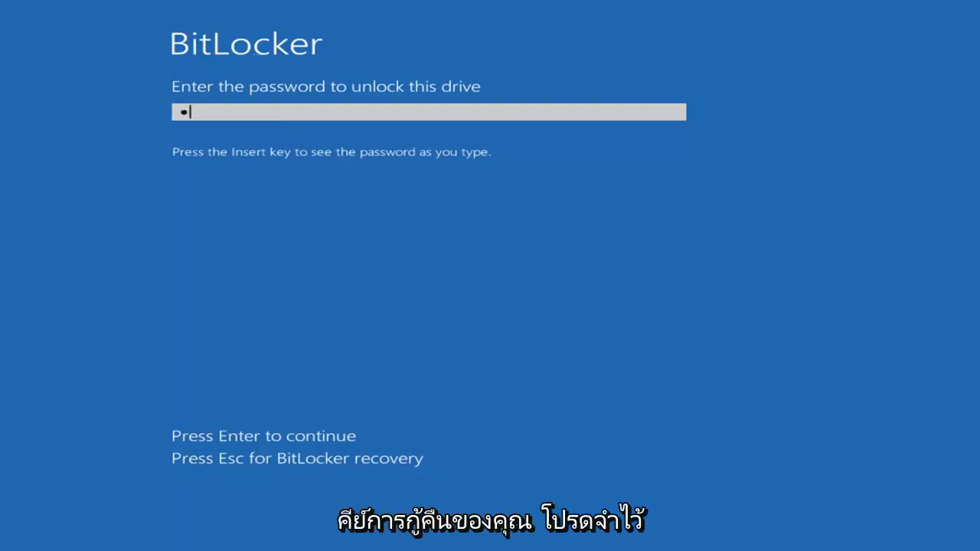
pyautogui.write('***')
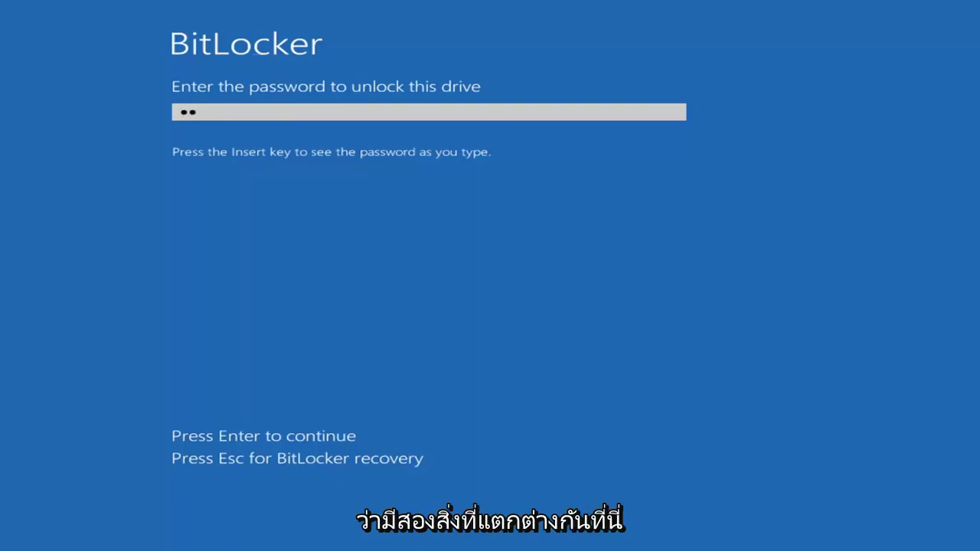
pyautogui.write('*******')
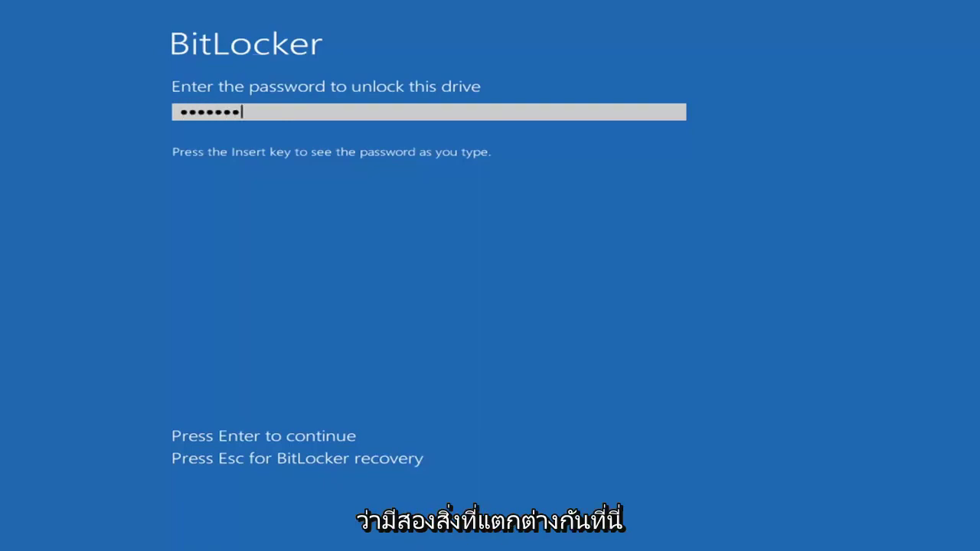